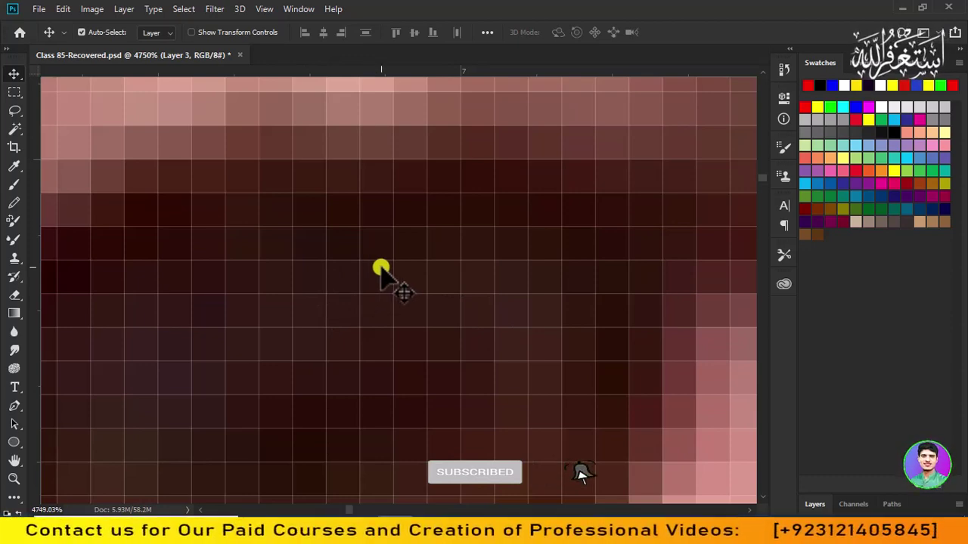
Expand the collapsed layer list for the thumbnail design
{"action": "scroll", "coordinate": [379, 268], "scroll_direction": "down", "scroll_amount": 15}
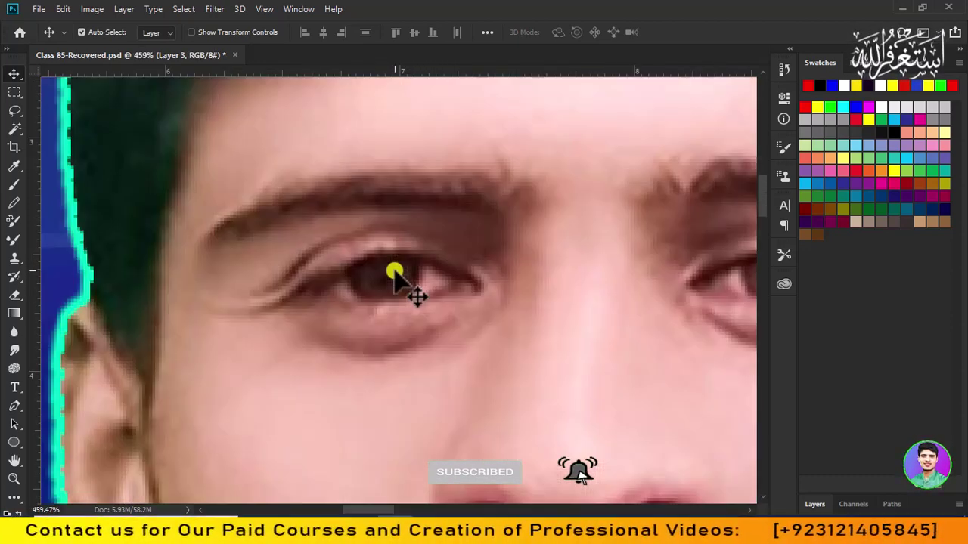
{"action": "scroll", "coordinate": [395, 270], "scroll_direction": "down", "scroll_amount": 10}
{"action": "scroll", "coordinate": [399, 303], "scroll_direction": "down", "scroll_amount": 4}
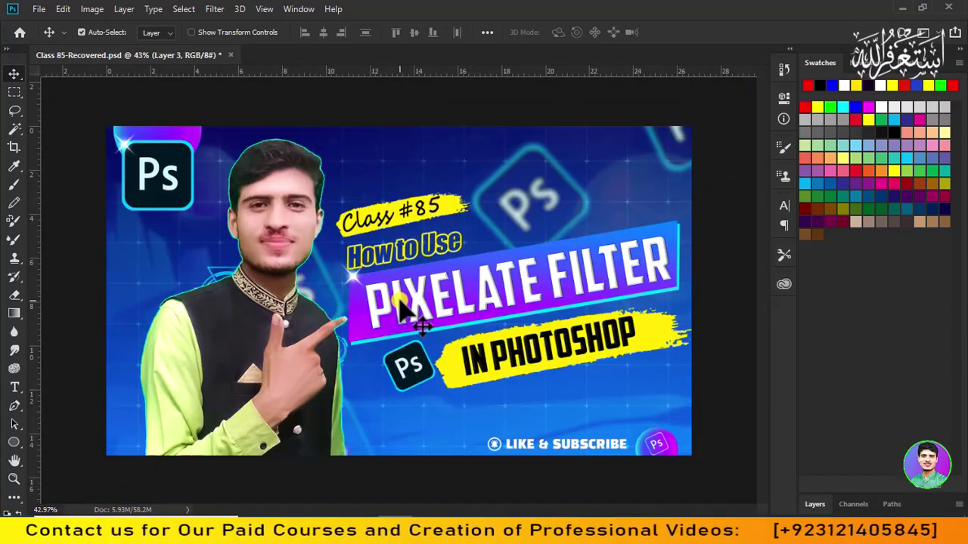
{"action": "left_click", "coordinate": [816, 505]}
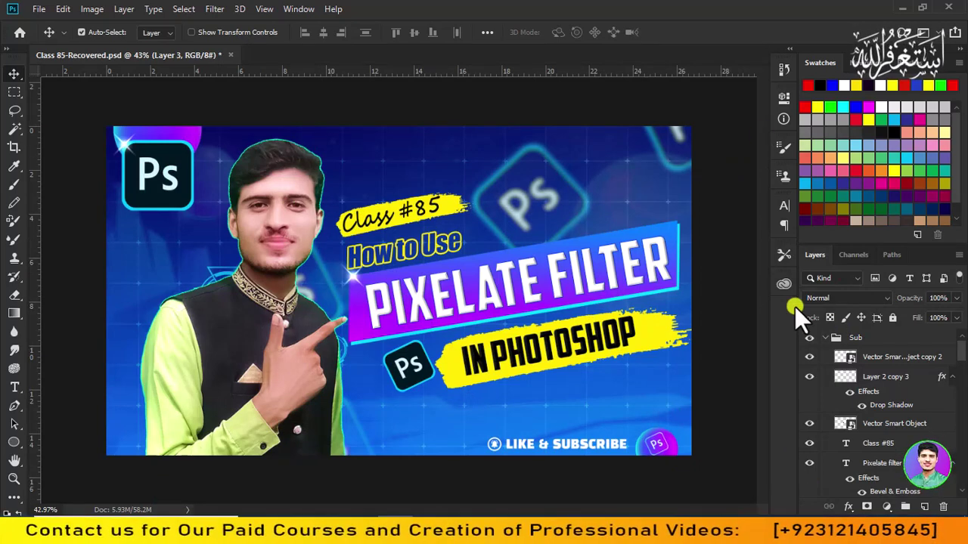
{"action": "scroll", "coordinate": [358, 170], "scroll_direction": "up", "scroll_amount": 1}
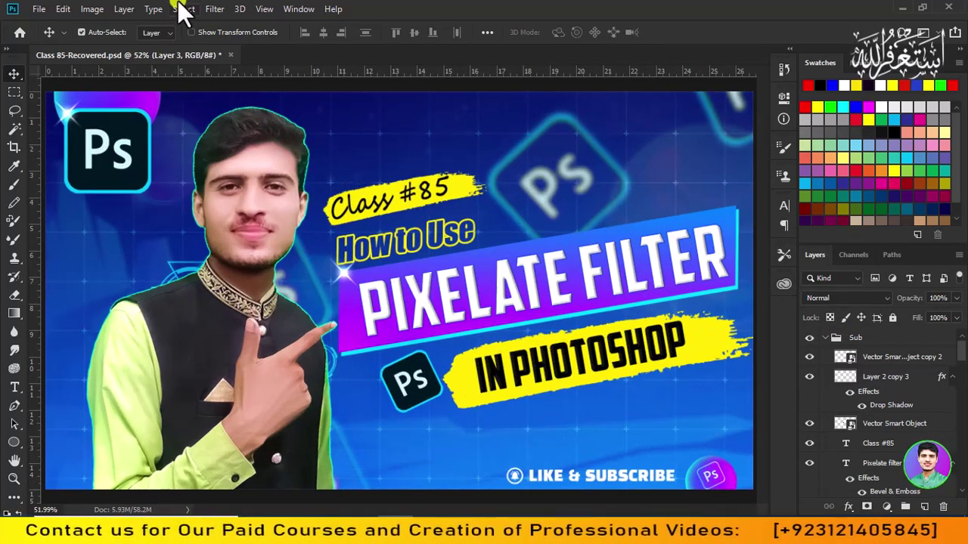
Apply the Color Halftone filter to the portrait layer with the channel 3 screen angle set to -90 degrees
{"action": "left_click", "coordinate": [217, 9]}
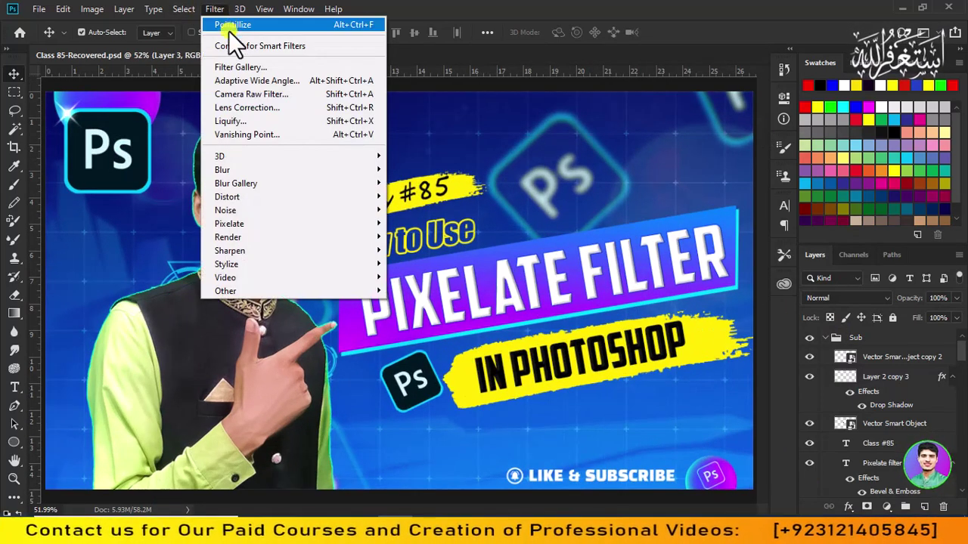
{"action": "mouse_move", "coordinate": [244, 218]}
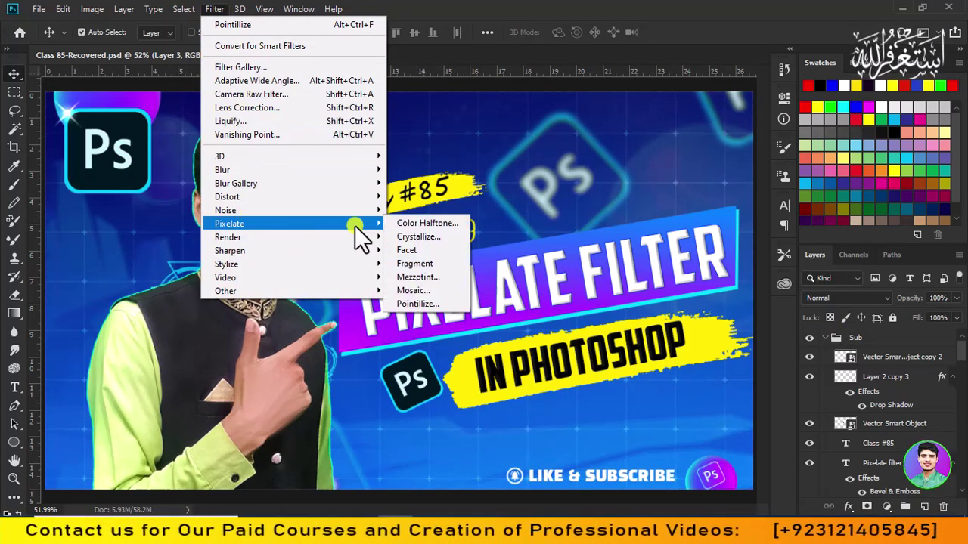
{"action": "left_click", "coordinate": [445, 226]}
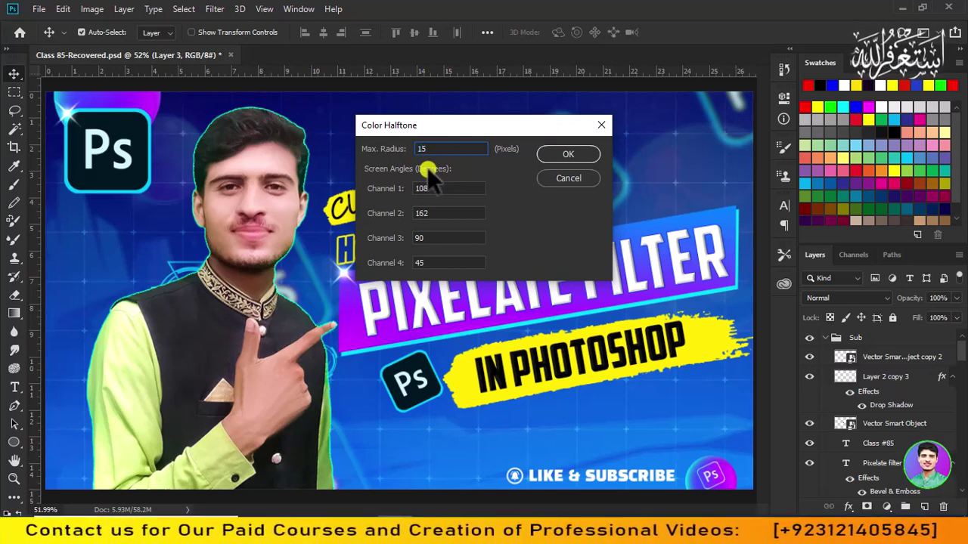
{"action": "double_click", "coordinate": [428, 238]}
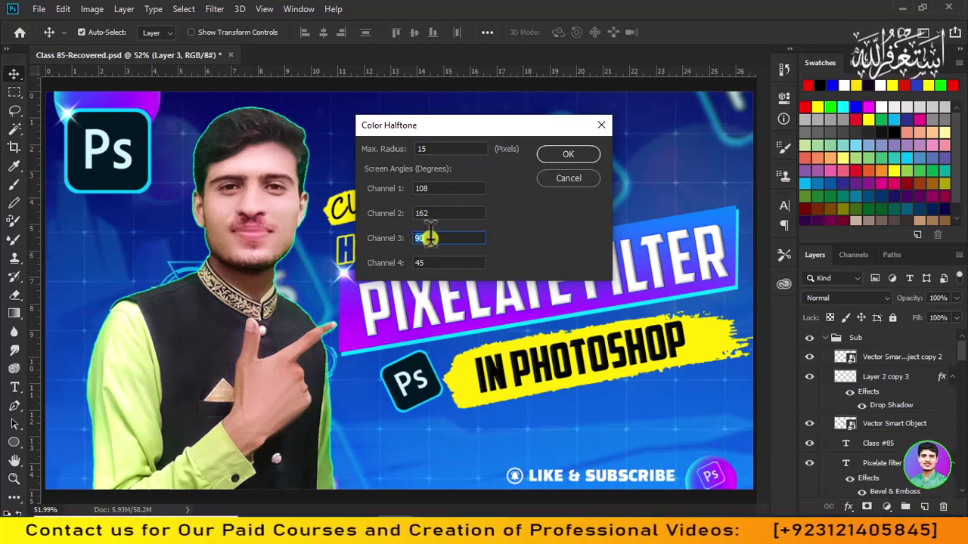
{"action": "type", "text": "-9"}
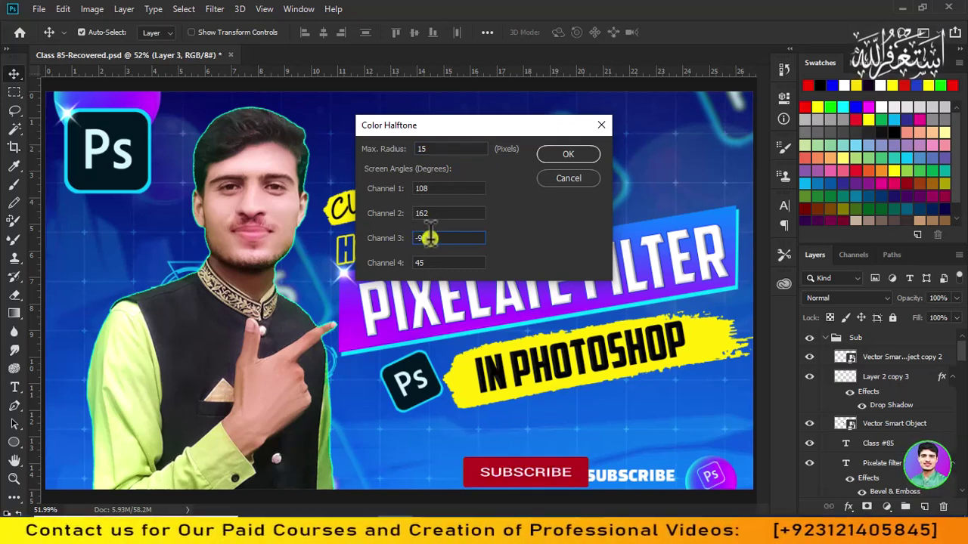
{"action": "type", "text": "0"}
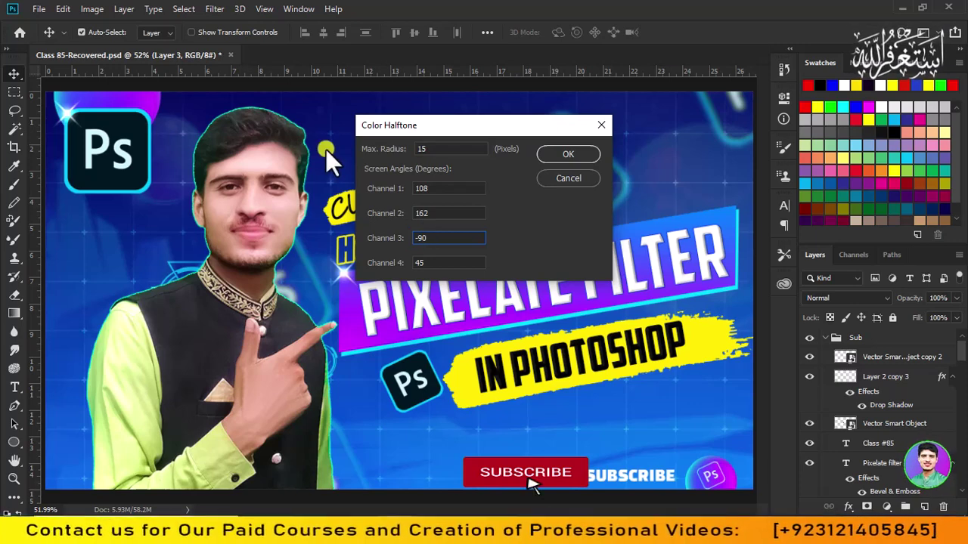
{"action": "left_click", "coordinate": [586, 157]}
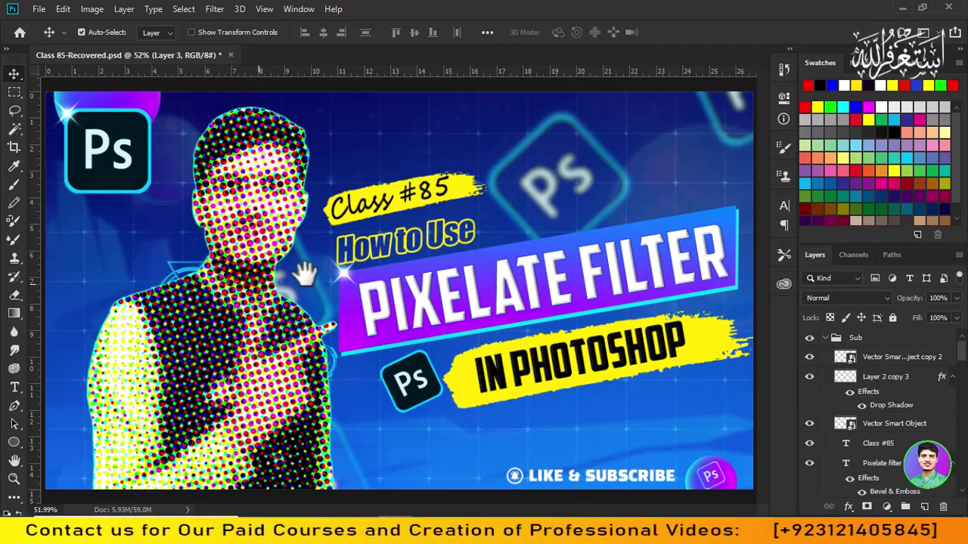
Try moving the halftoned portrait slightly up and to the right, and undo both the move and the Color Halftone filter
{"action": "left_click_drag", "start_coordinate": [271, 272], "coordinate": [296, 264]}
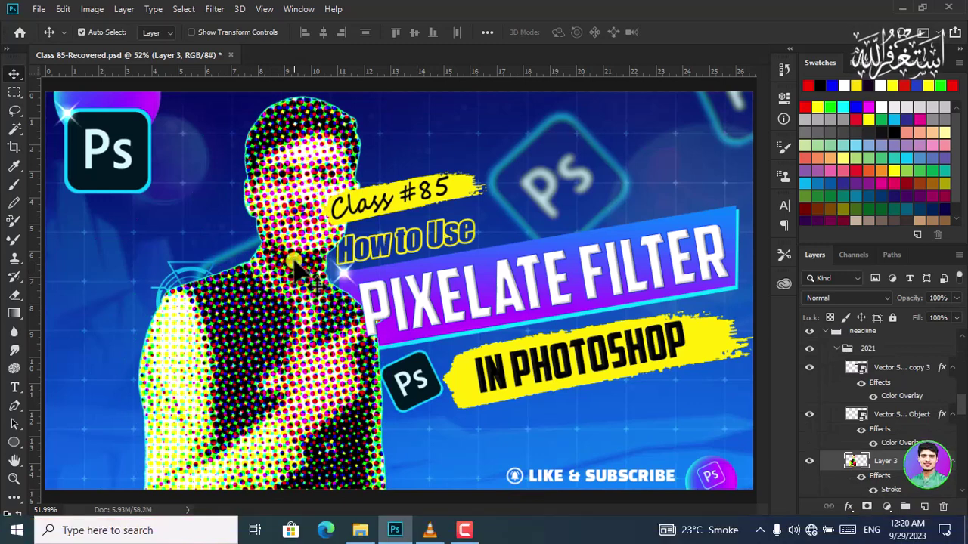
{"action": "key", "text": "ctrl+z"}
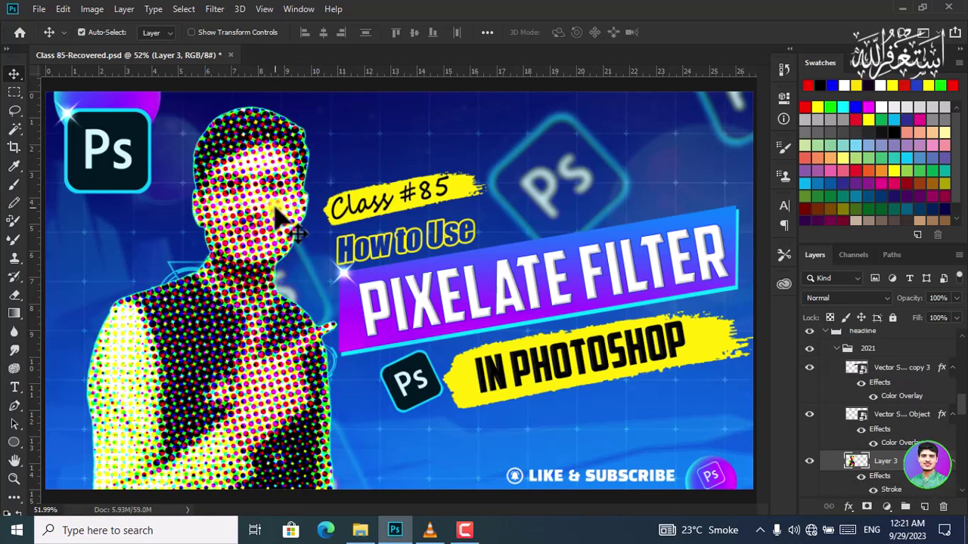
{"action": "key", "text": "ctrl+z"}
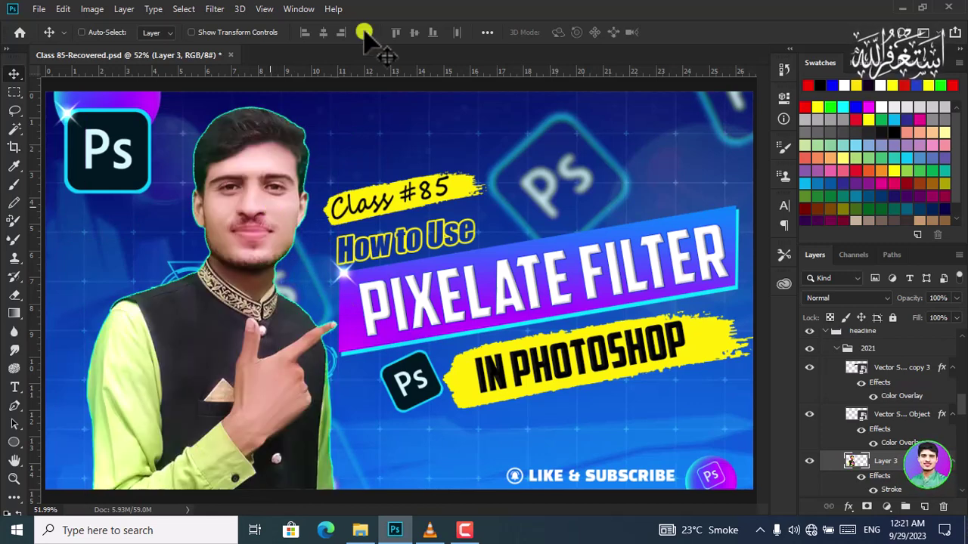
Try the Color Halftone filter on the portrait with a maximum radius of 8 pixels, and undo it
{"action": "left_click", "coordinate": [214, 8]}
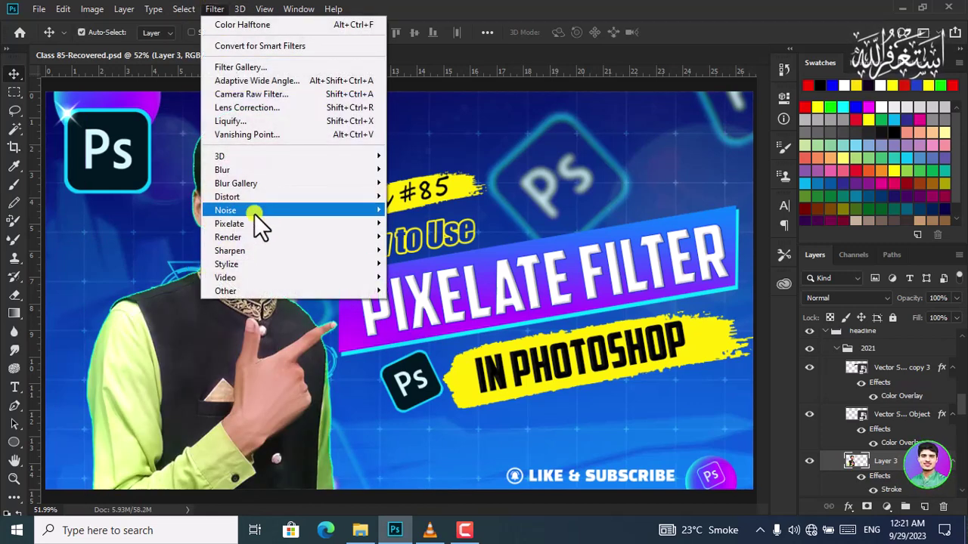
{"action": "mouse_move", "coordinate": [253, 224]}
{"action": "left_click", "coordinate": [408, 221]}
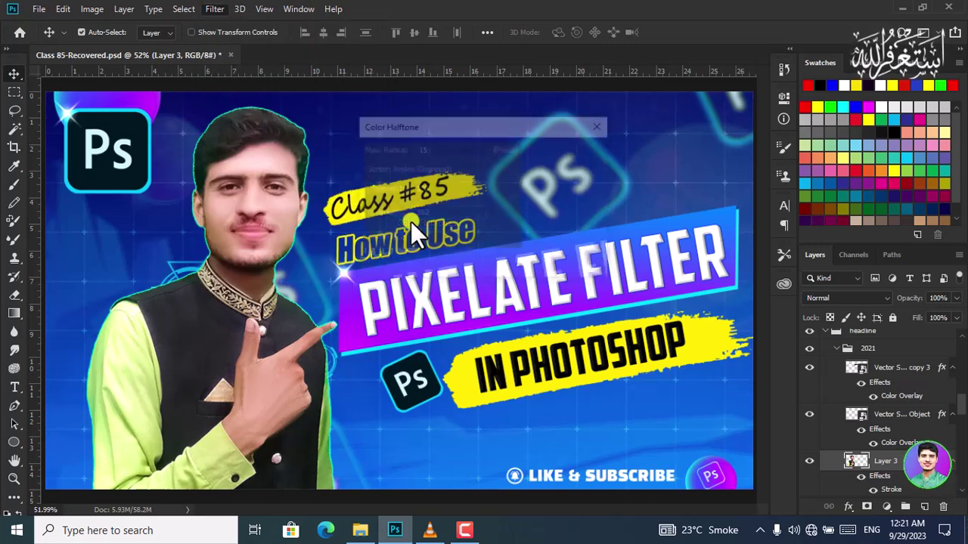
{"action": "left_click_drag", "start_coordinate": [433, 238], "coordinate": [366, 240]}
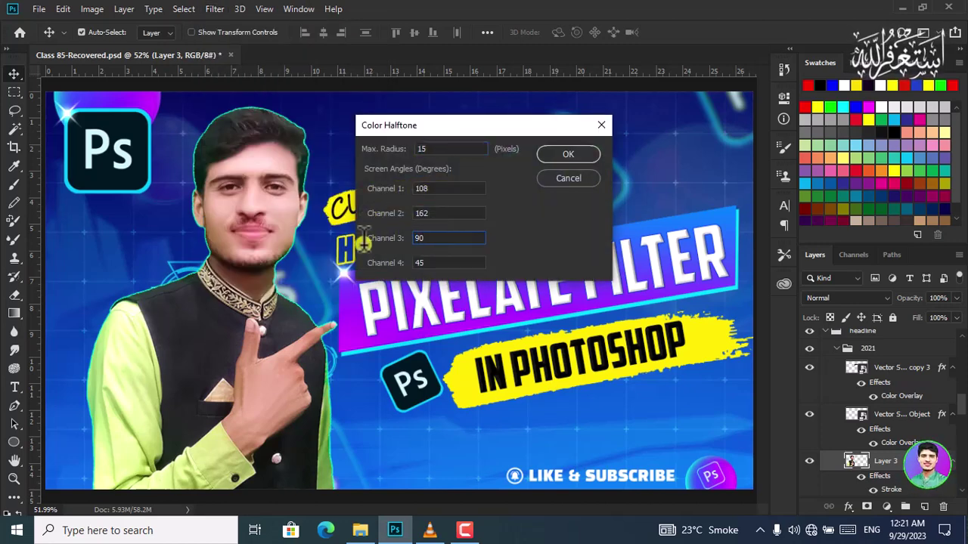
{"action": "left_click_drag", "start_coordinate": [432, 149], "coordinate": [388, 152]}
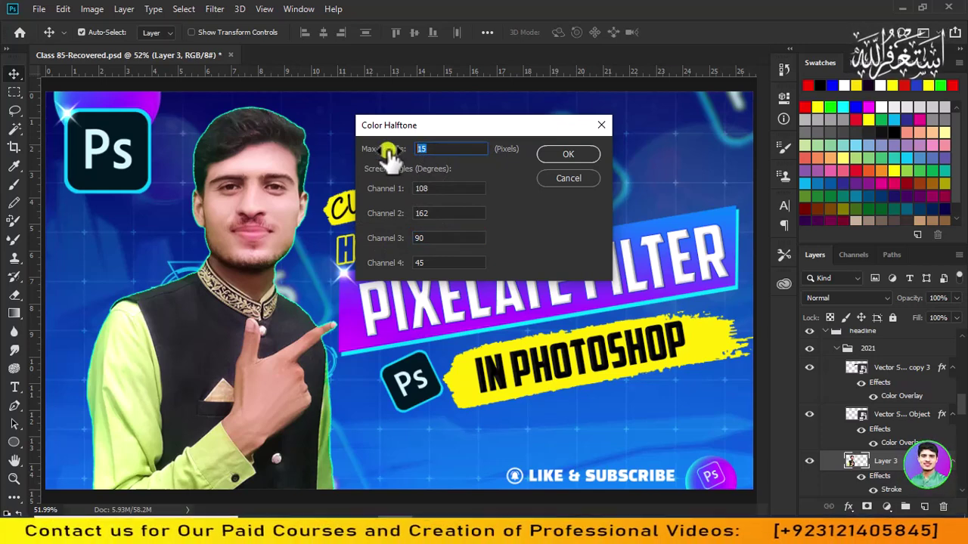
{"action": "type", "text": "8"}
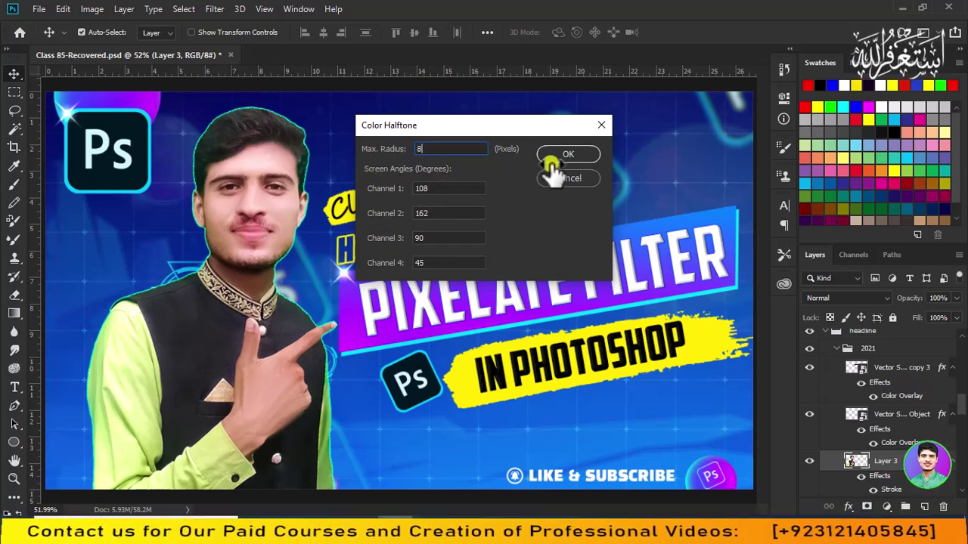
{"action": "left_click", "coordinate": [567, 155]}
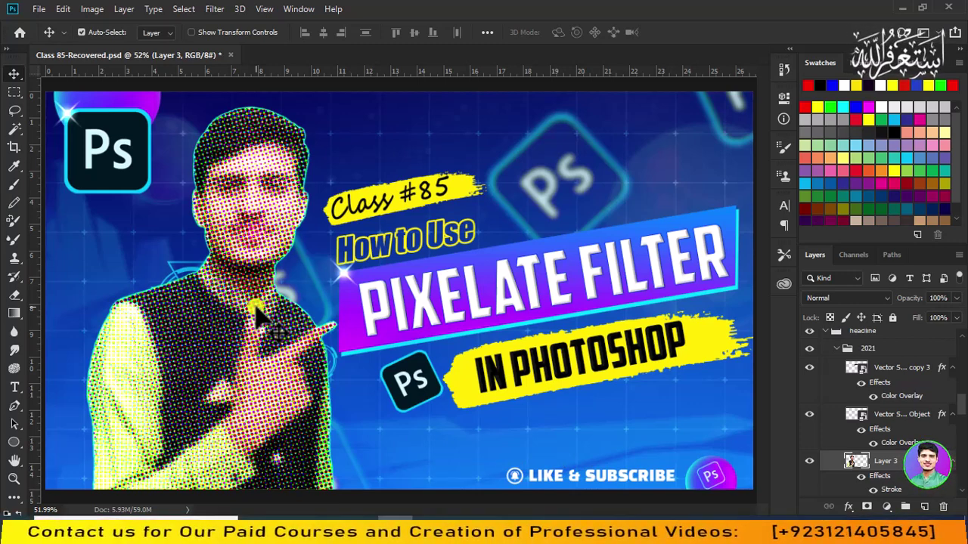
{"action": "key", "text": "ctrl"}
{"action": "key", "text": "ctrl+z"}
Try the Crystallize filter on the portrait with a cell size of 52, and undo it
{"action": "left_click", "coordinate": [223, 9]}
{"action": "mouse_move", "coordinate": [215, 9]}
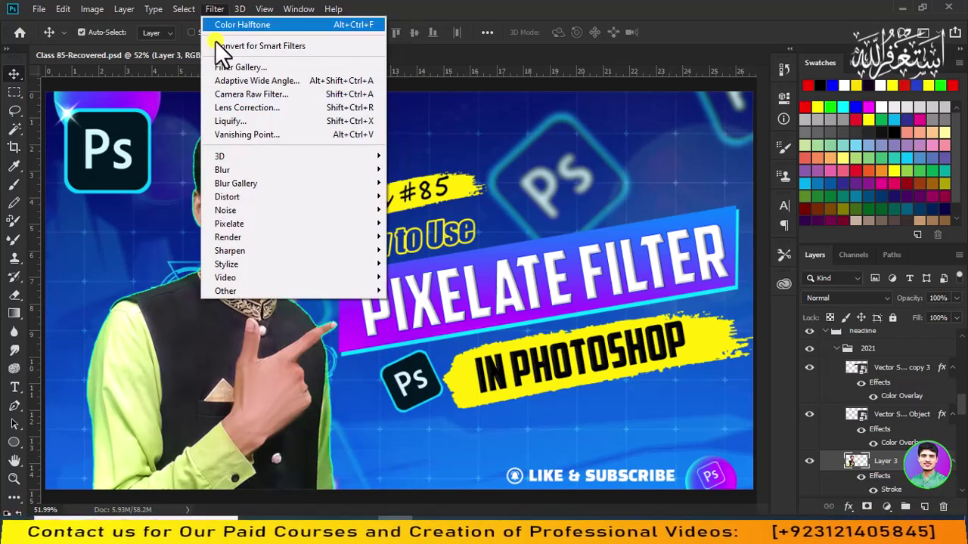
{"action": "mouse_move", "coordinate": [234, 222]}
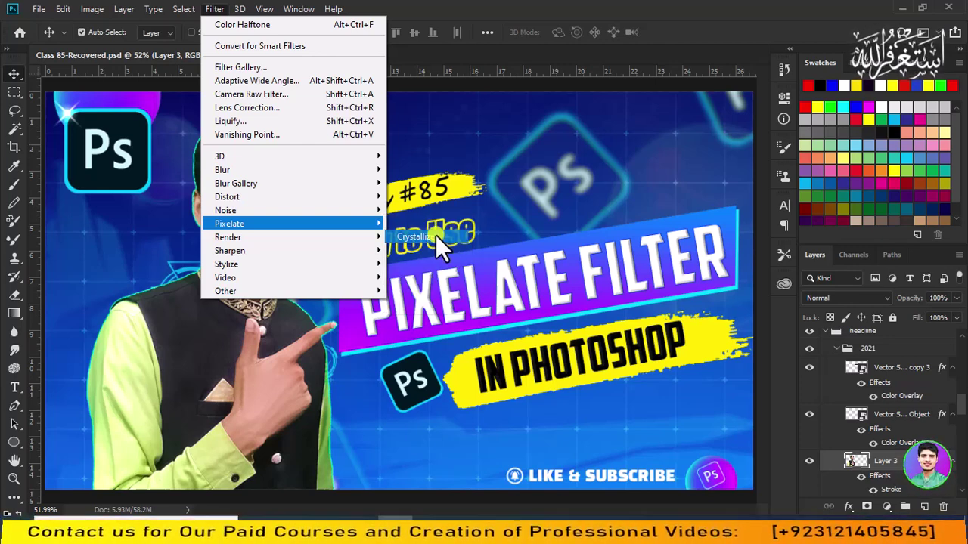
{"action": "left_click", "coordinate": [435, 236]}
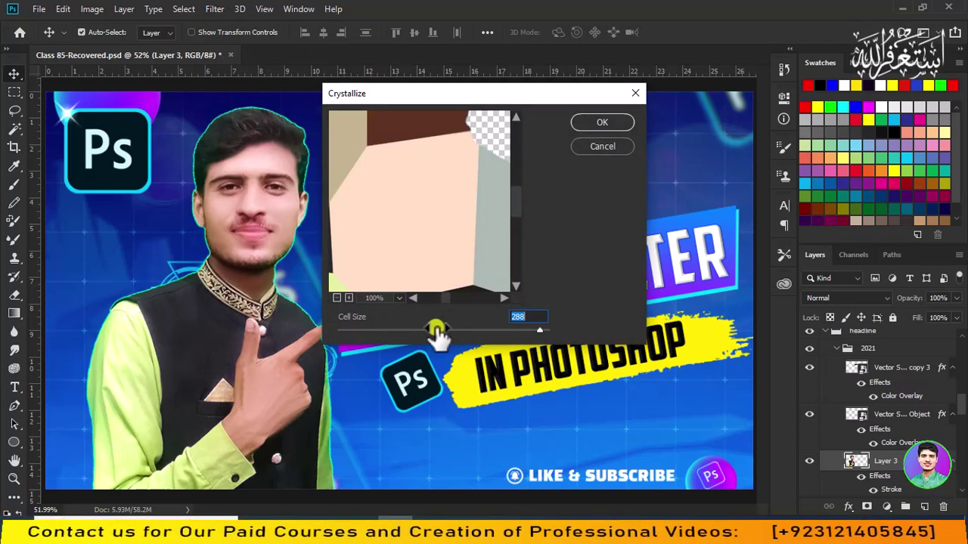
{"action": "left_click_drag", "start_coordinate": [535, 333], "coordinate": [330, 337]}
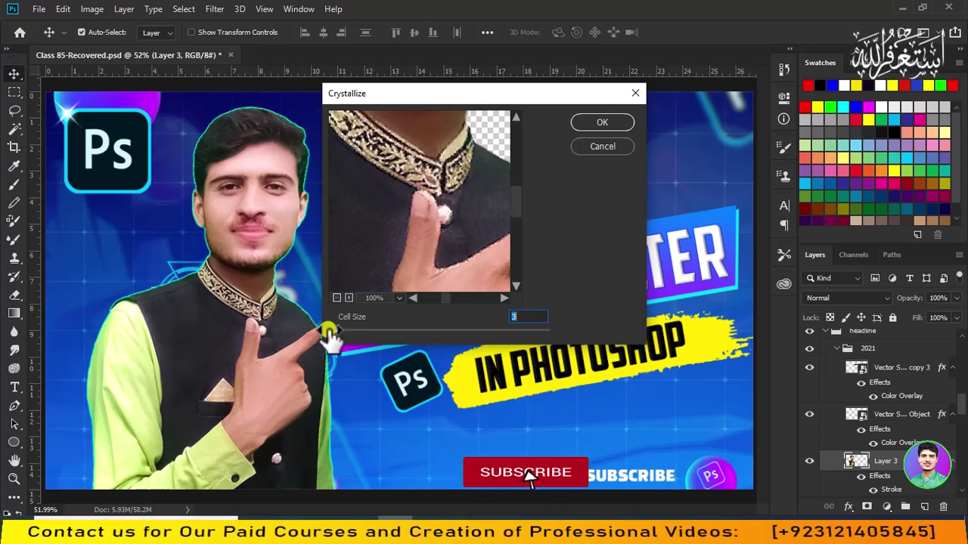
{"action": "left_click_drag", "start_coordinate": [330, 338], "coordinate": [373, 337]}
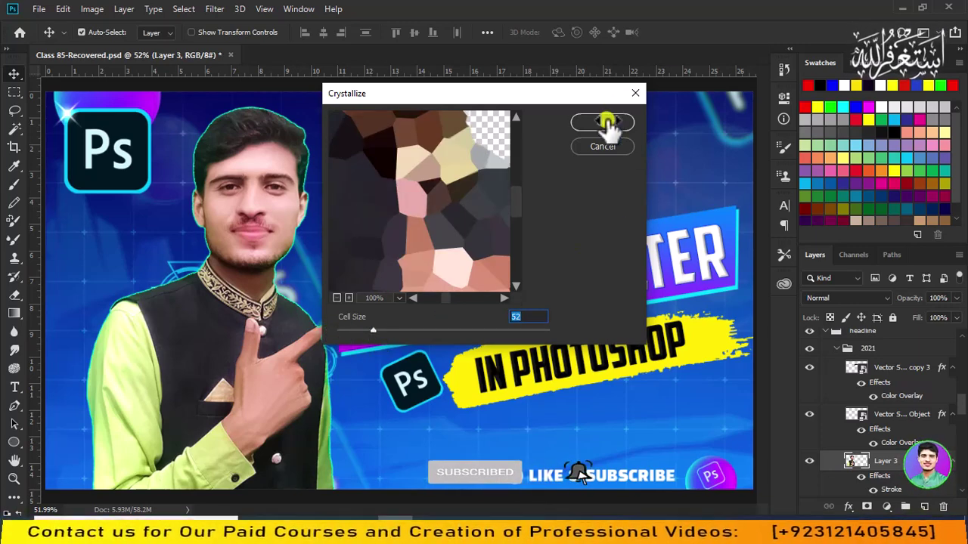
{"action": "left_click", "coordinate": [602, 122]}
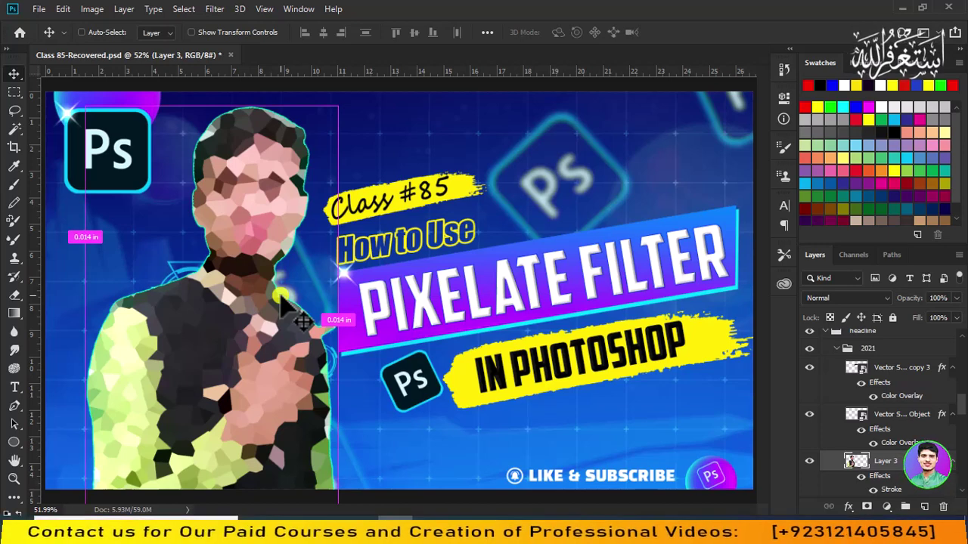
{"action": "key", "text": "ctrl+z"}
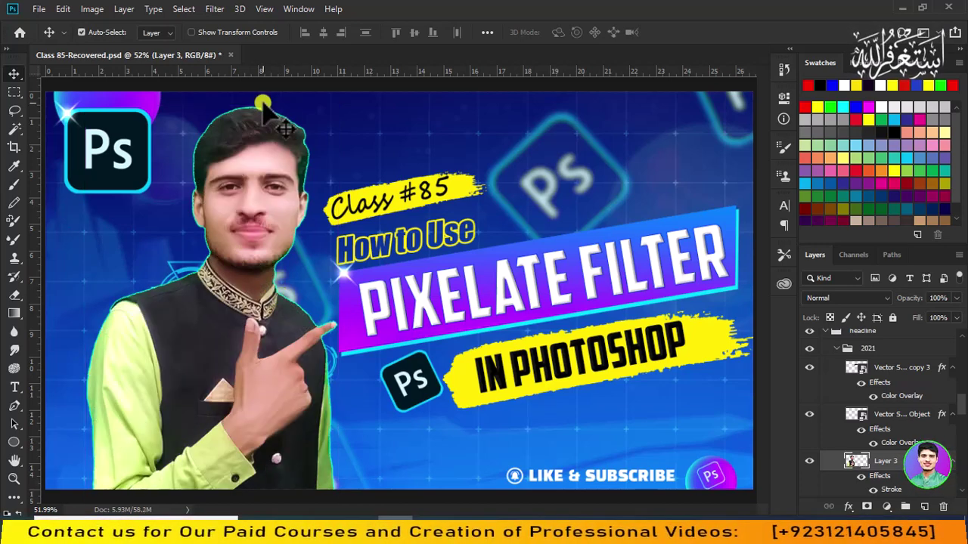
Try the Pointillize filter on the portrait with a cell size of 19, and undo it
{"action": "left_click", "coordinate": [211, 9]}
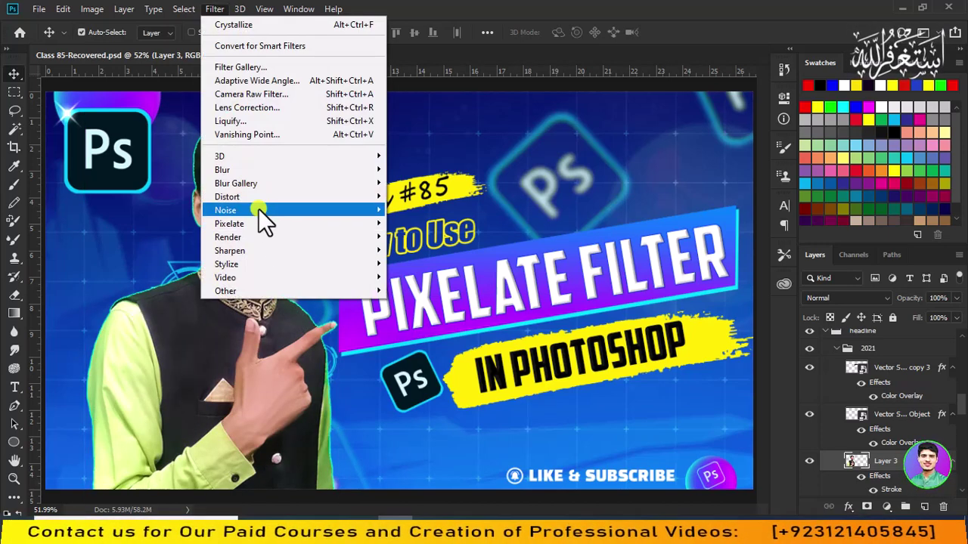
{"action": "mouse_move", "coordinate": [355, 224]}
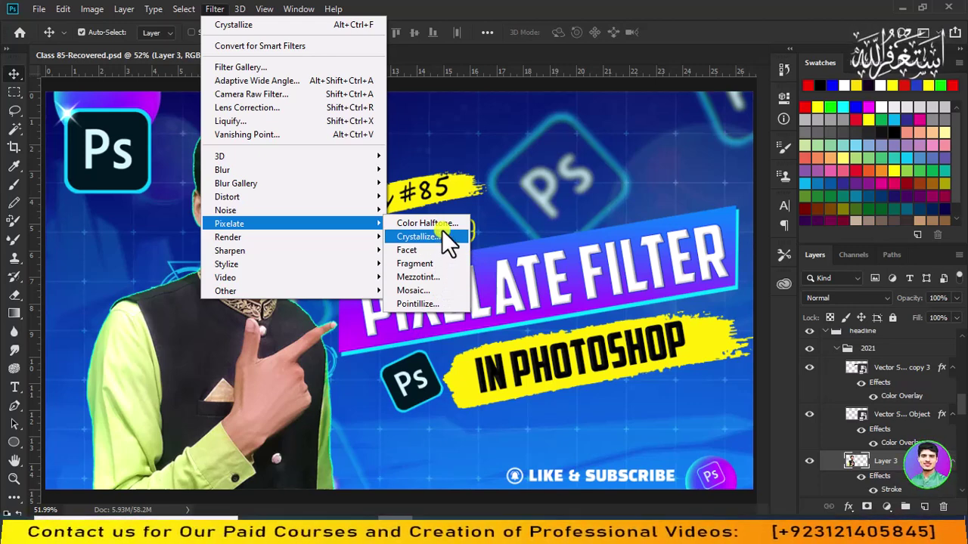
{"action": "left_click", "coordinate": [438, 304]}
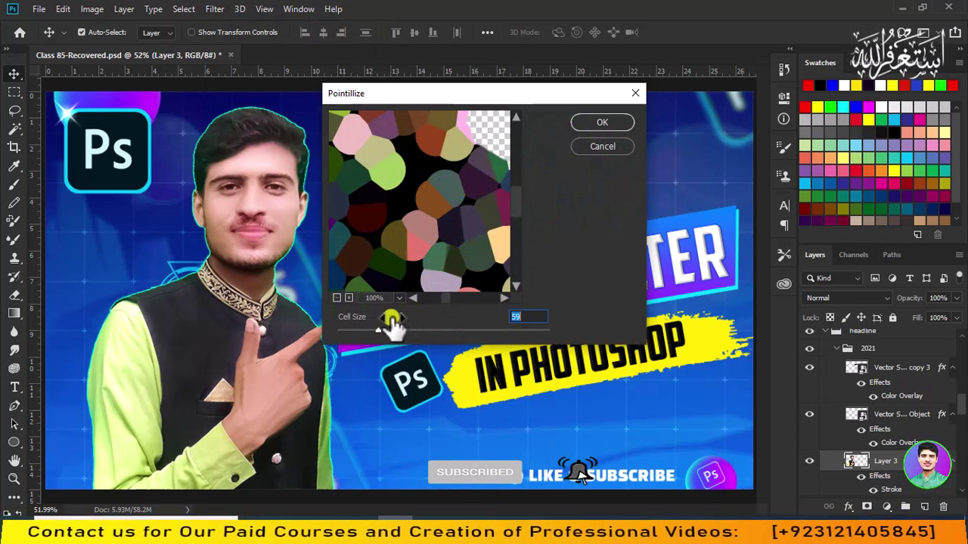
{"action": "left_click_drag", "start_coordinate": [378, 330], "coordinate": [347, 335]}
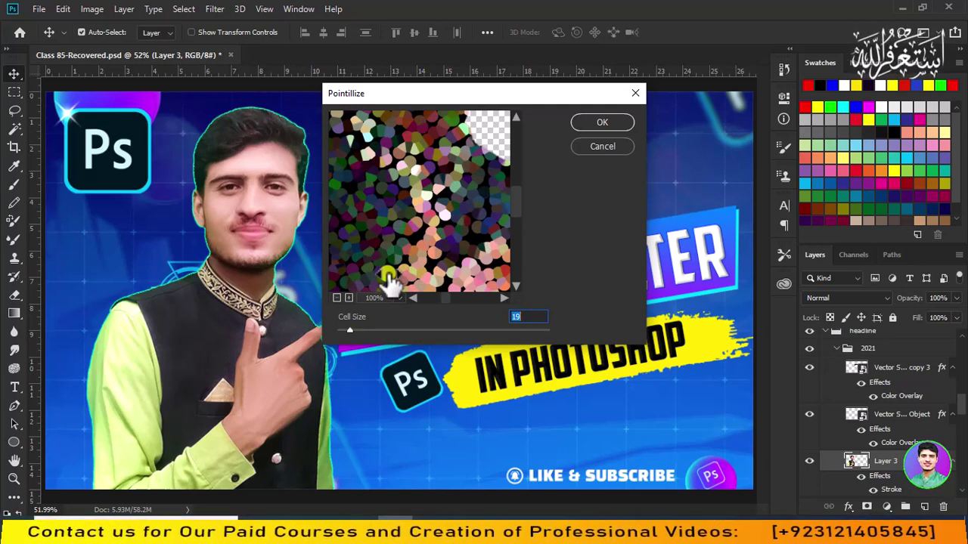
{"action": "left_click", "coordinate": [616, 123]}
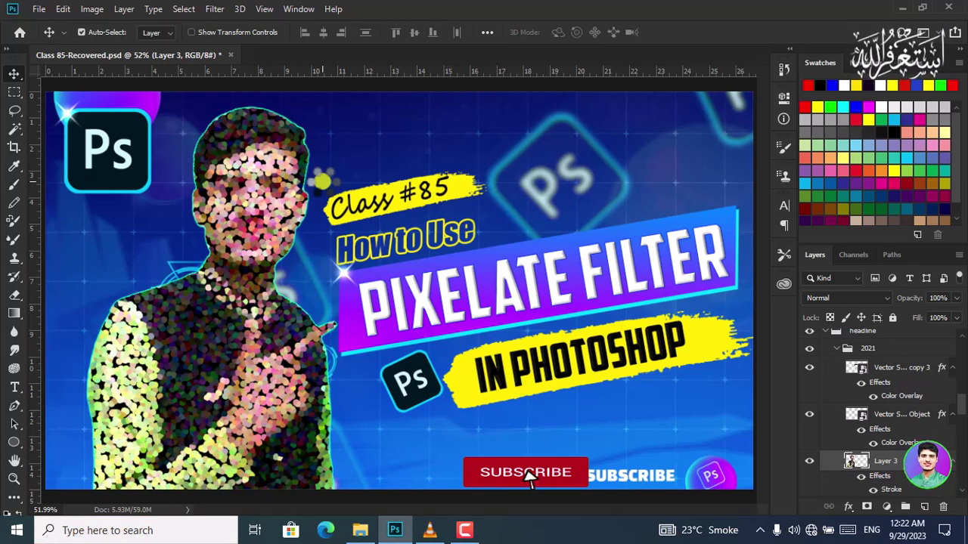
{"action": "key", "text": "ctrl+z"}
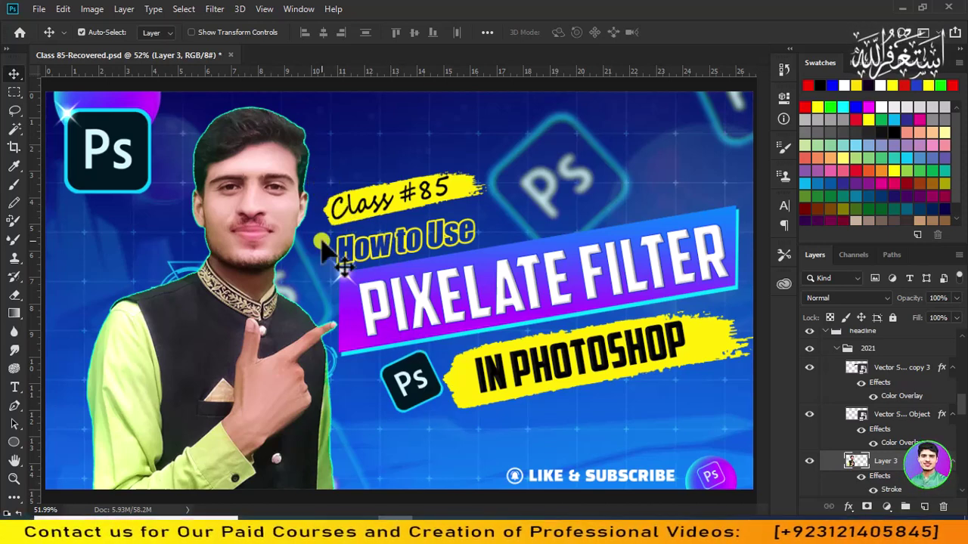
{"action": "left_click", "coordinate": [236, 9]}
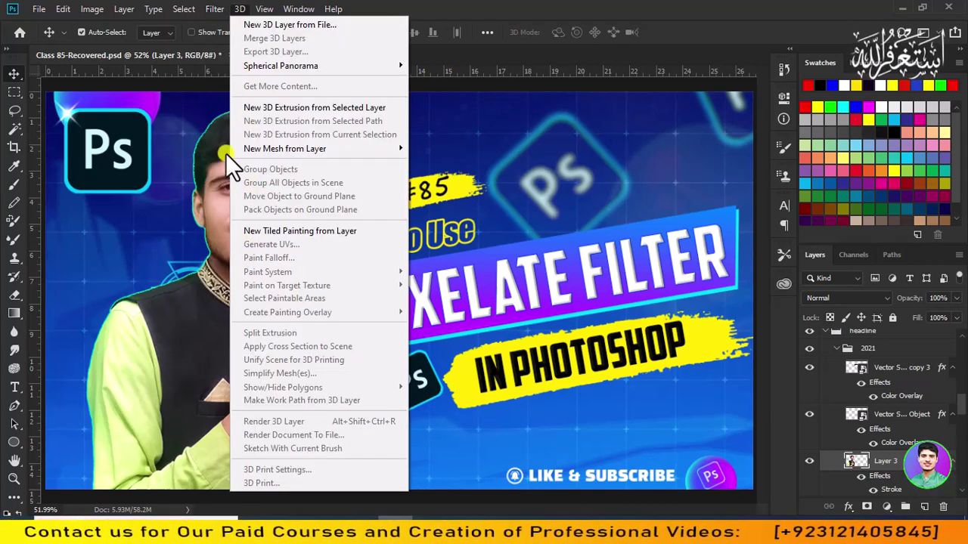
{"action": "mouse_move", "coordinate": [217, 9]}
{"action": "mouse_move", "coordinate": [228, 226]}
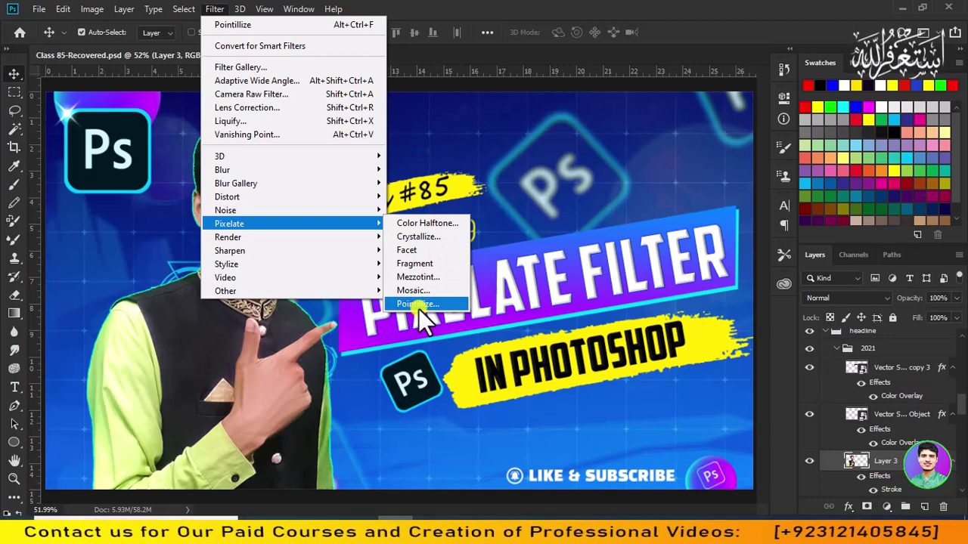
{"action": "left_click", "coordinate": [485, 321]}
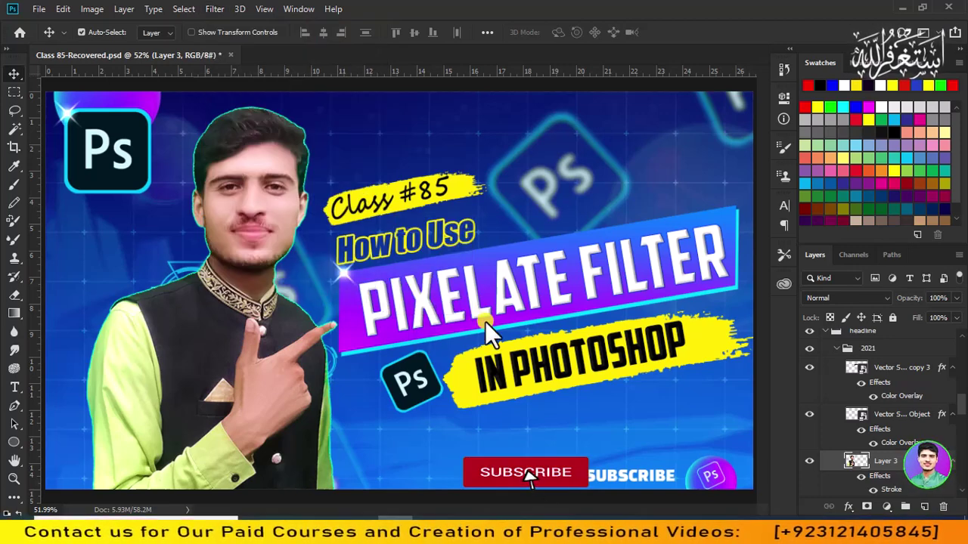